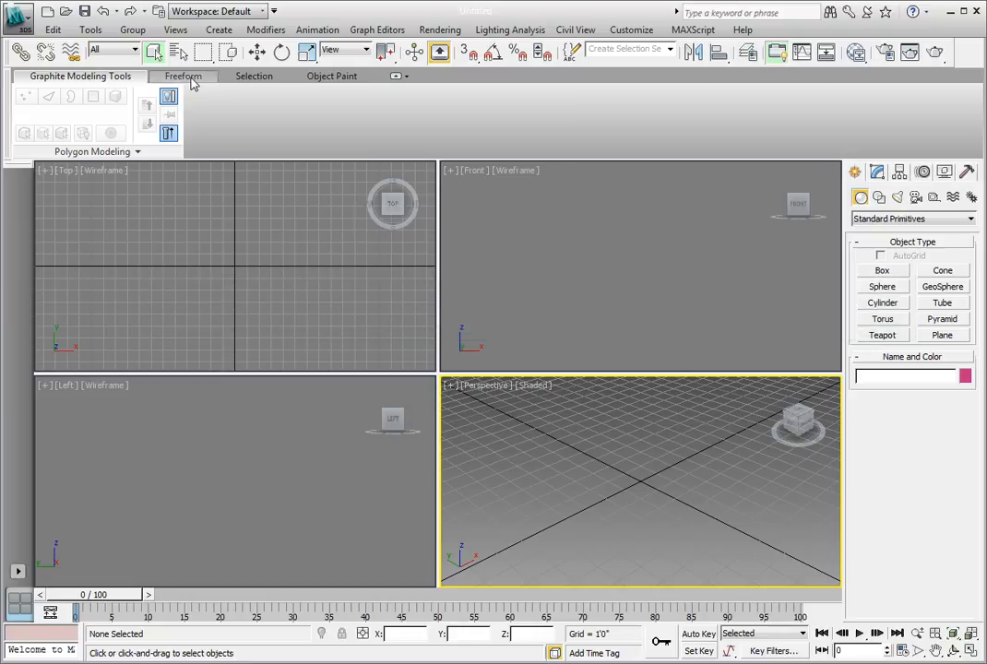
Open the scene Ch03_Conform_Paint_01.max from the CH 03 folder, continuing past the missing external files
{"action": "left_click", "coordinate": [191, 80]}
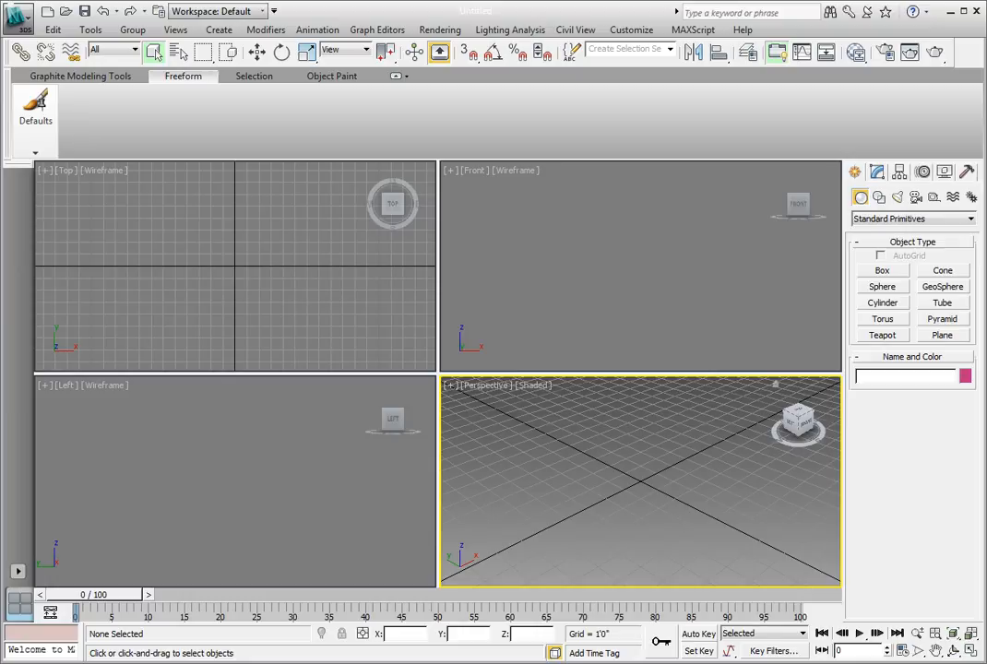
{"action": "left_click", "coordinate": [20, 19]}
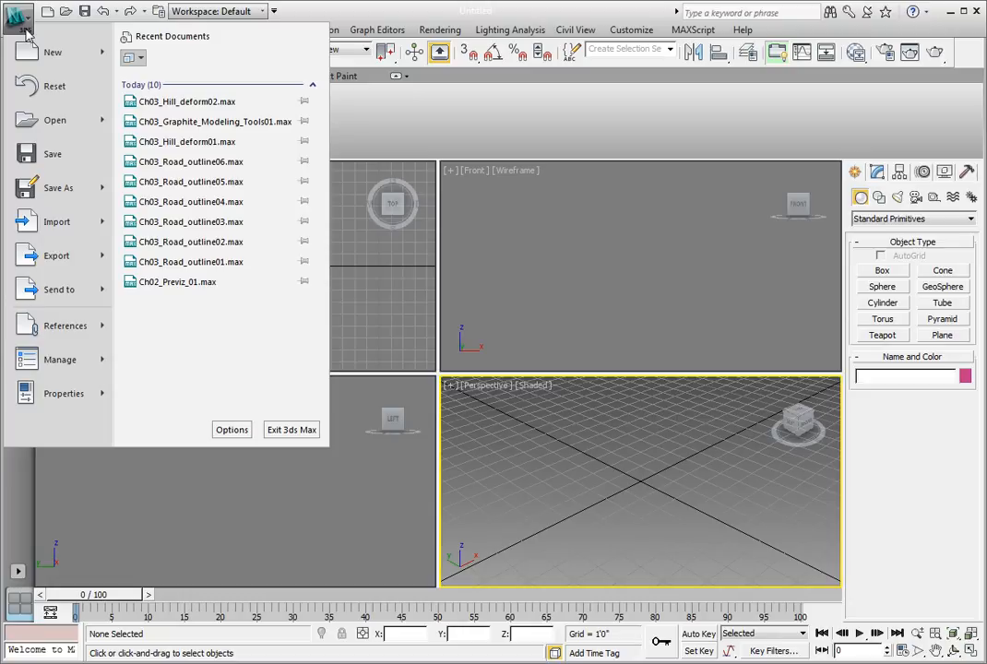
{"action": "left_click", "coordinate": [52, 121]}
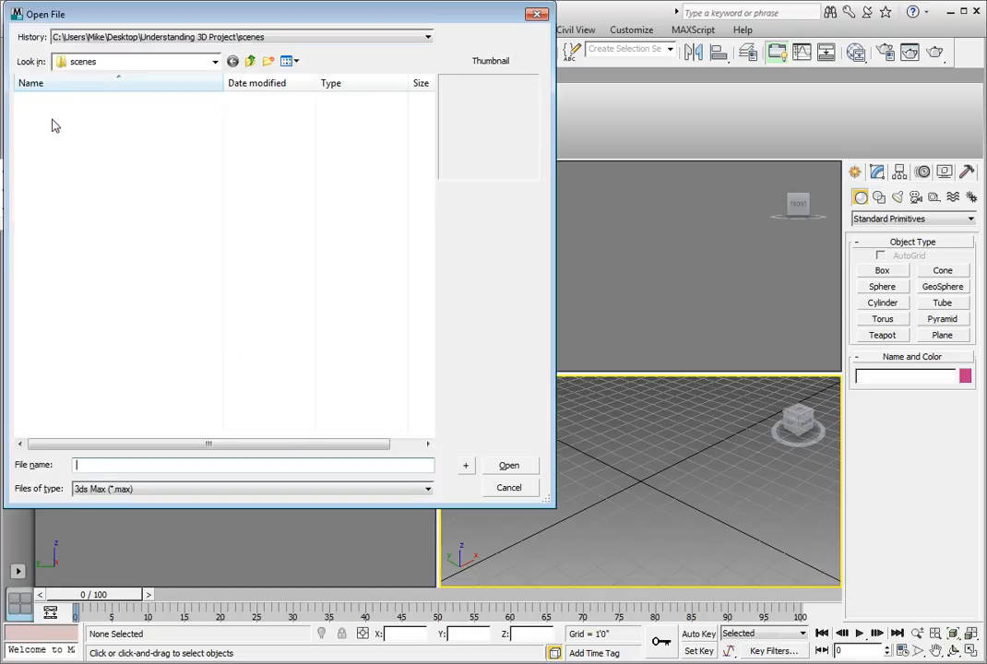
{"action": "left_click_drag", "start_coordinate": [103, 20], "coordinate": [311, 118]}
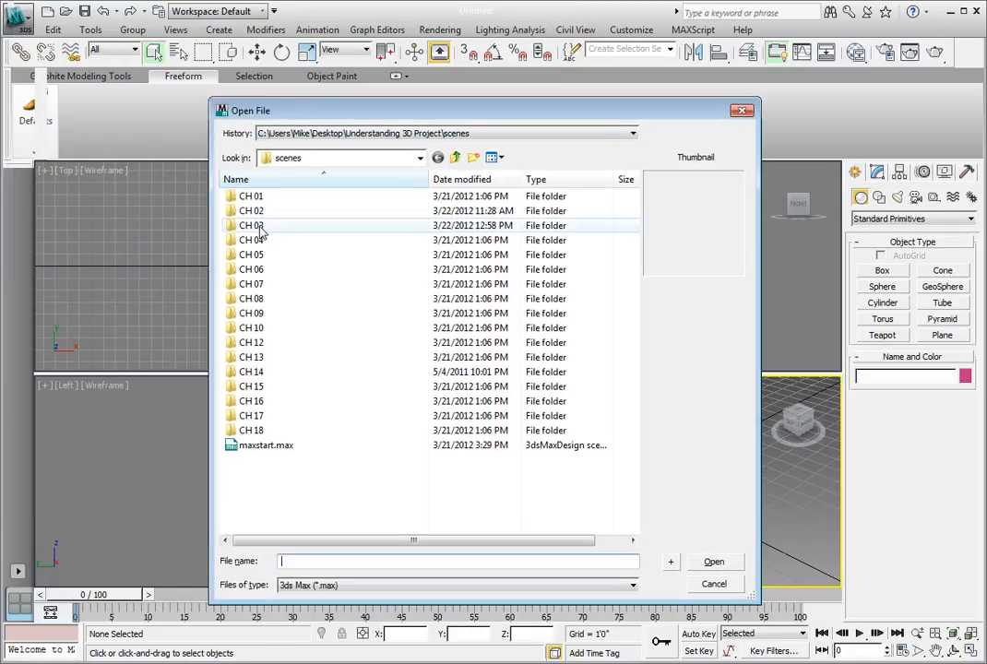
{"action": "double_click", "coordinate": [261, 231]}
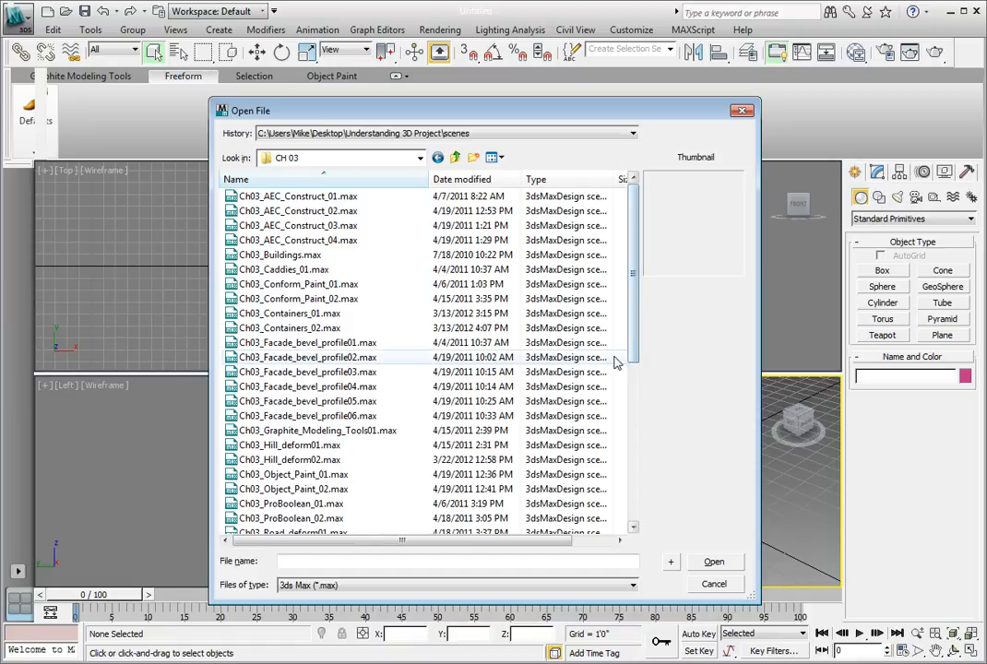
{"action": "left_click", "coordinate": [346, 285]}
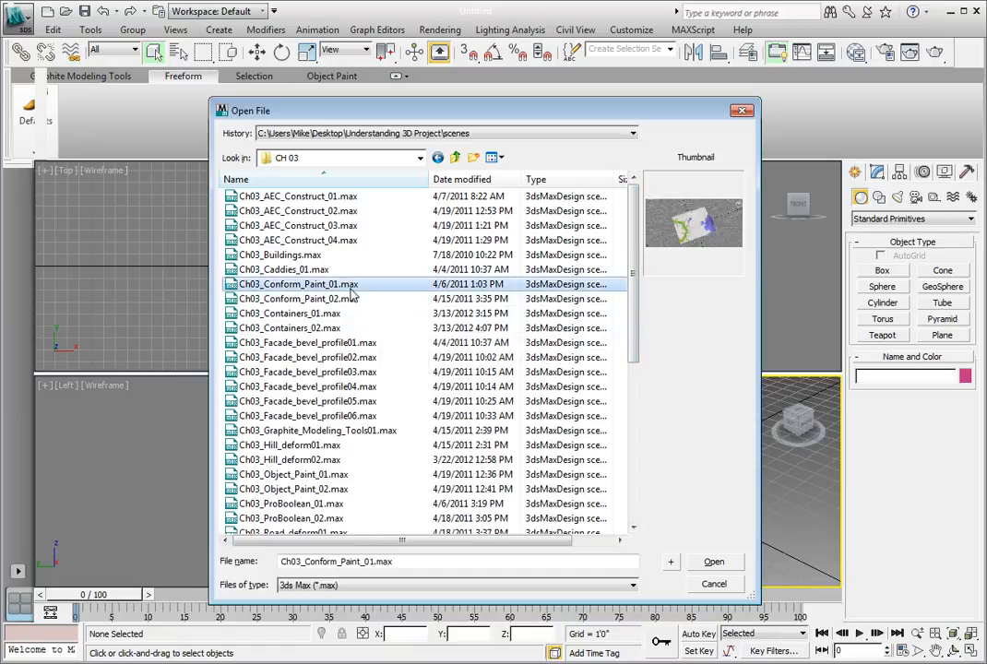
{"action": "left_click", "coordinate": [721, 565]}
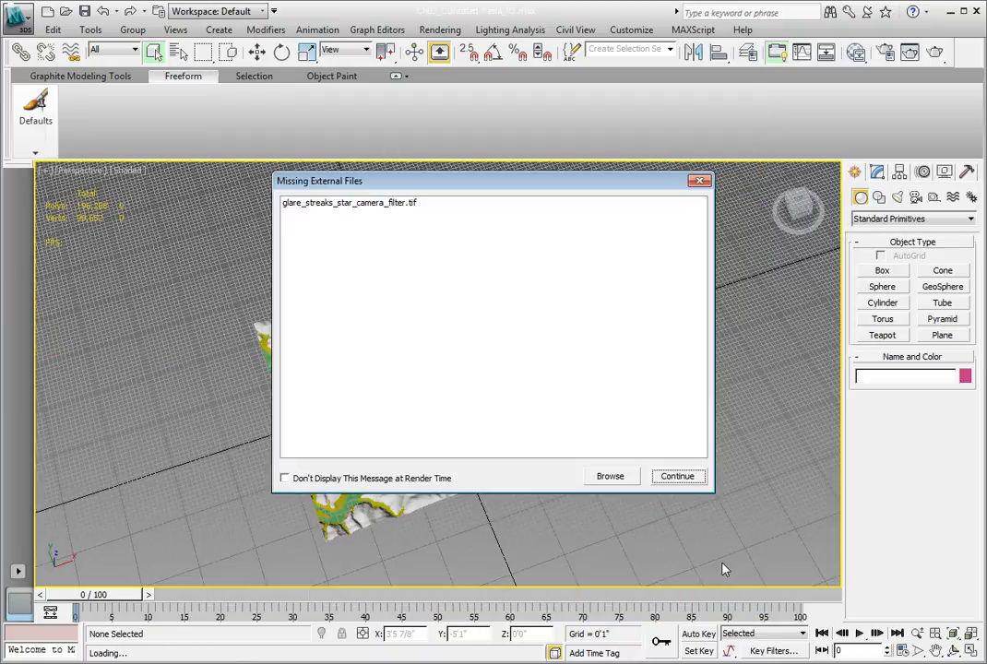
{"action": "left_click", "coordinate": [690, 477]}
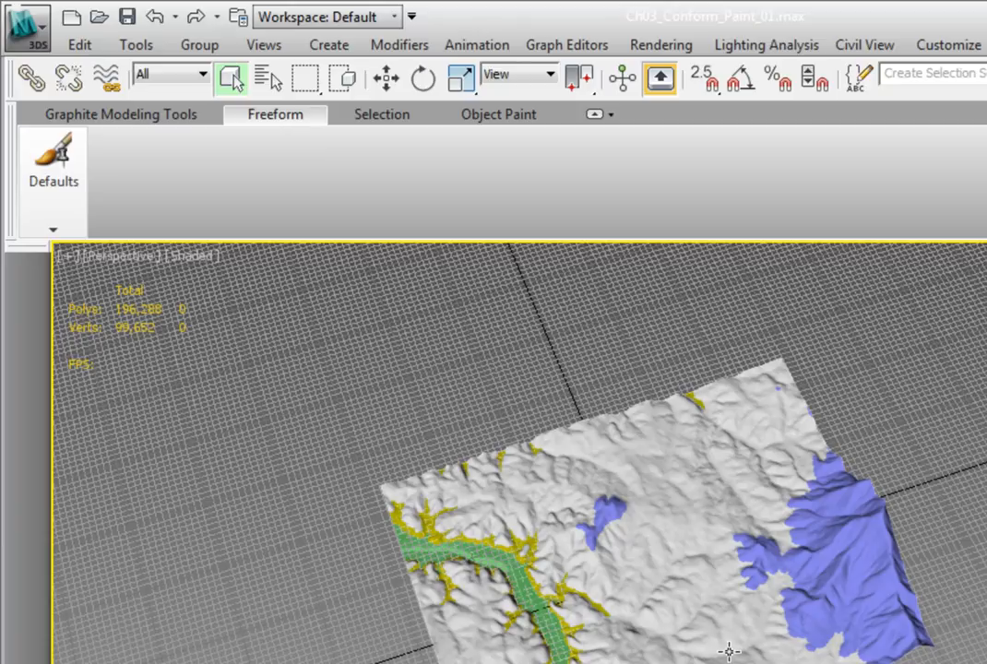
Unhide all objects in the scene and display the modifier stack of the Terrain Stand-in plane
{"action": "left_click", "coordinate": [729, 652]}
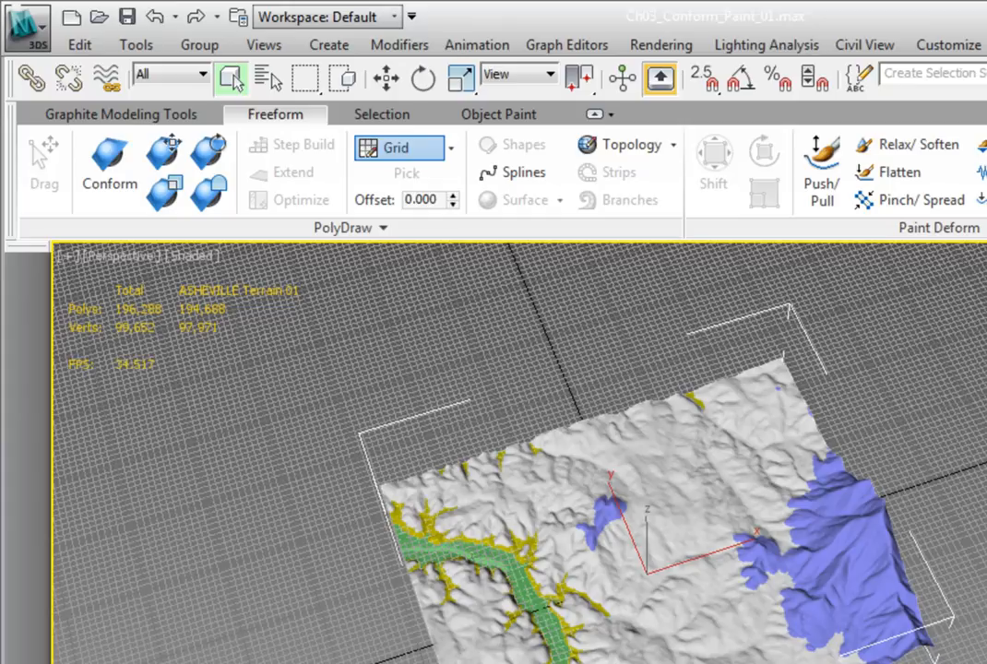
{"action": "right_click", "coordinate": [986, 558]}
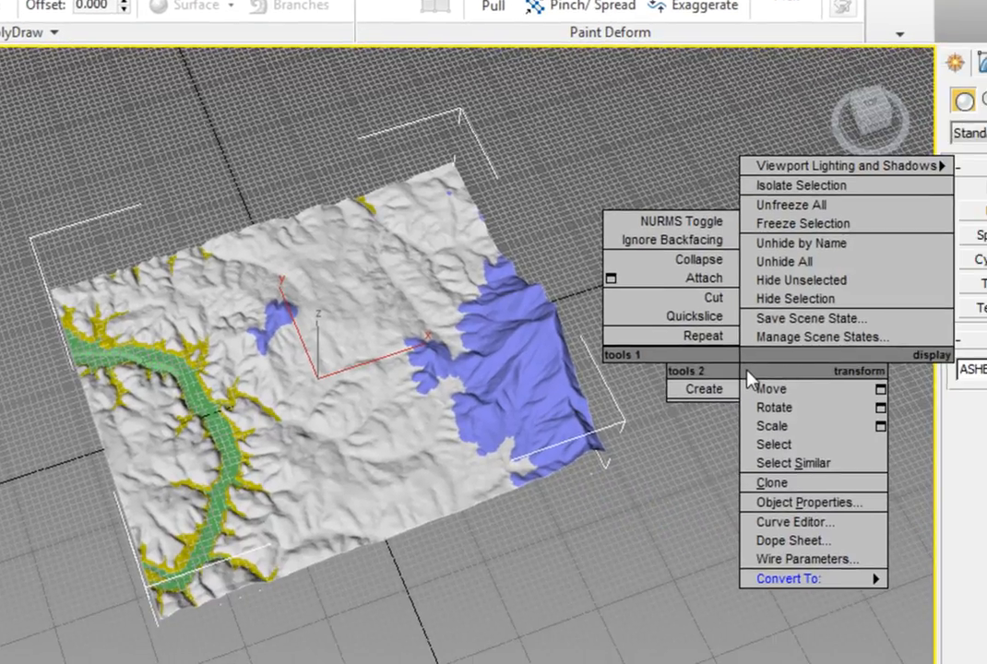
{"action": "left_click", "coordinate": [762, 264]}
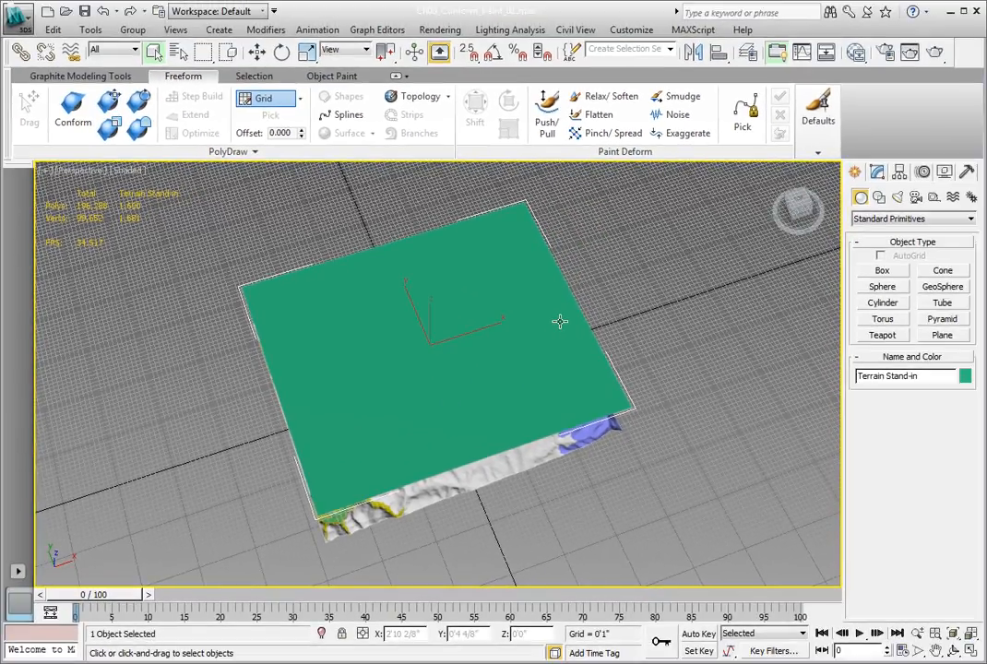
{"action": "left_click", "coordinate": [876, 174]}
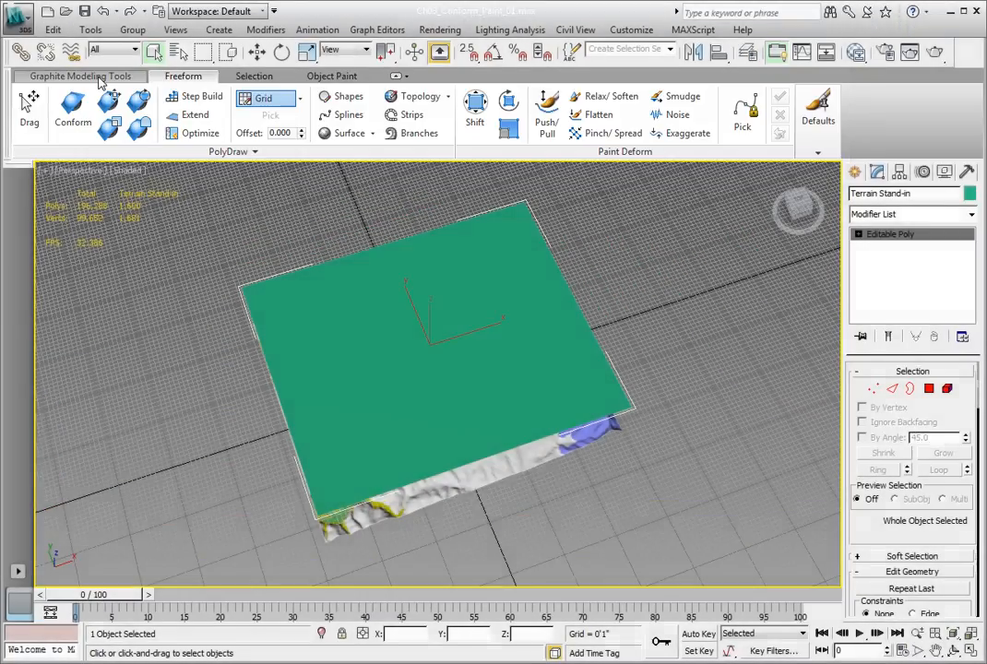
{"action": "left_click", "coordinate": [99, 78]}
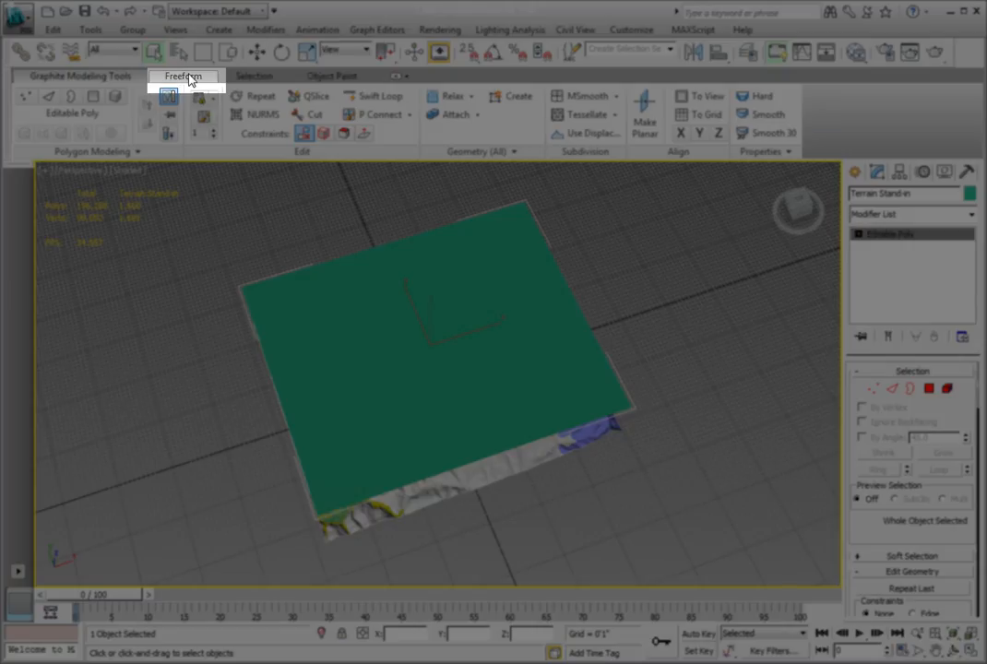
{"action": "left_click", "coordinate": [187, 77]}
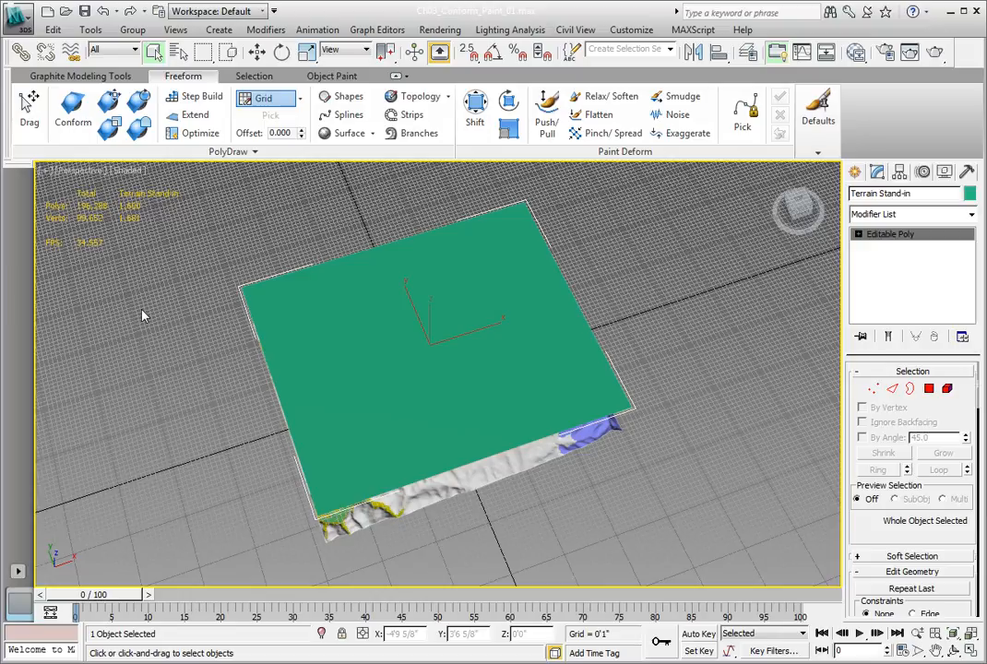
Set the PolyDraw target to Draw On: Surface and pick ASHEVILLE Terrain 01 as the surface
{"action": "left_click", "coordinate": [301, 98]}
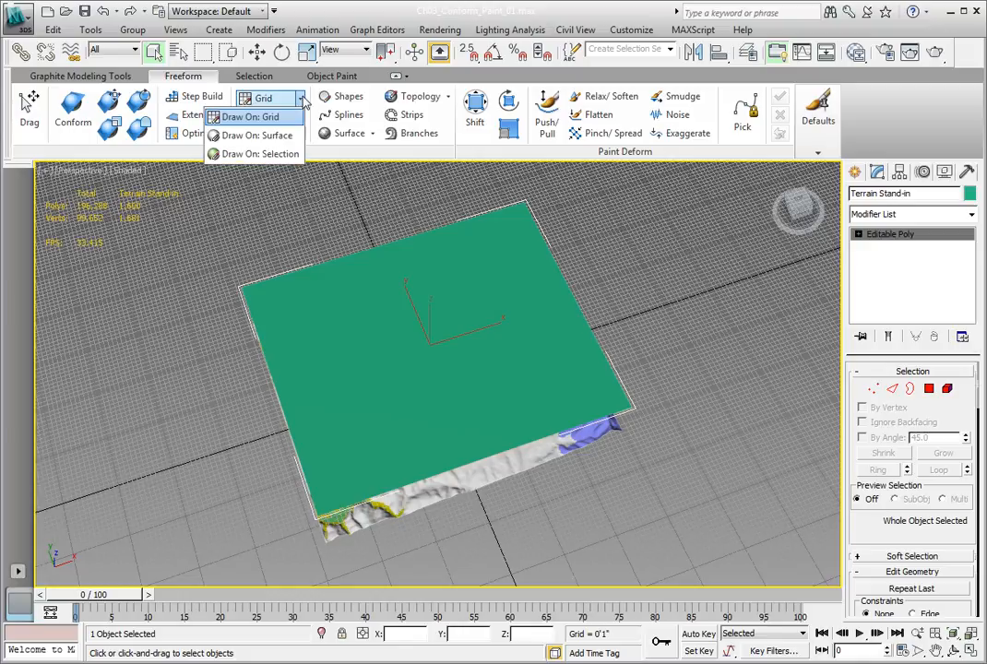
{"action": "left_click", "coordinate": [254, 136]}
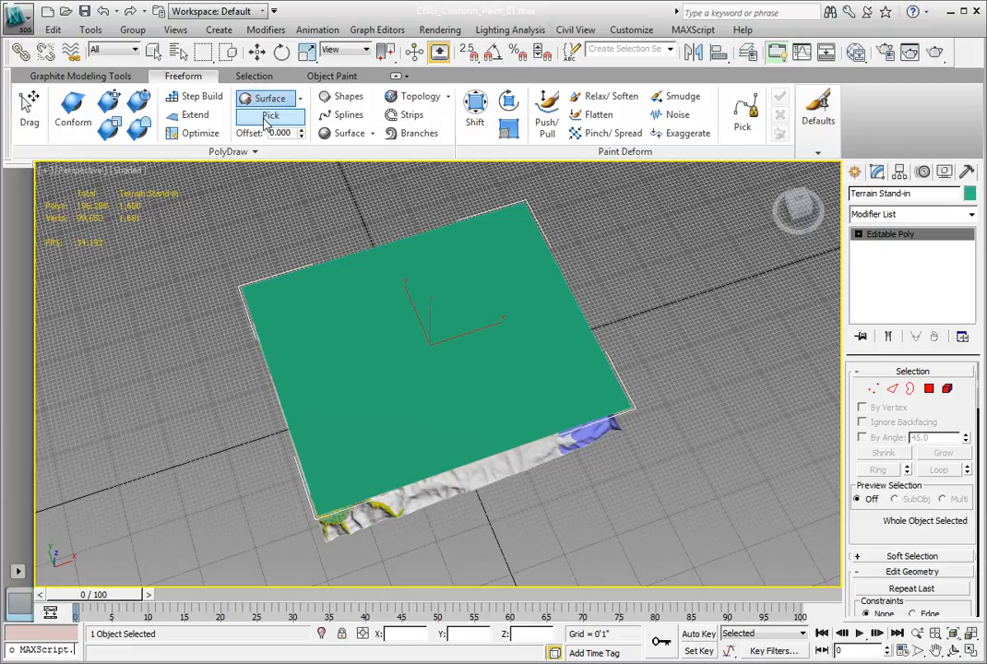
{"action": "left_click", "coordinate": [268, 117]}
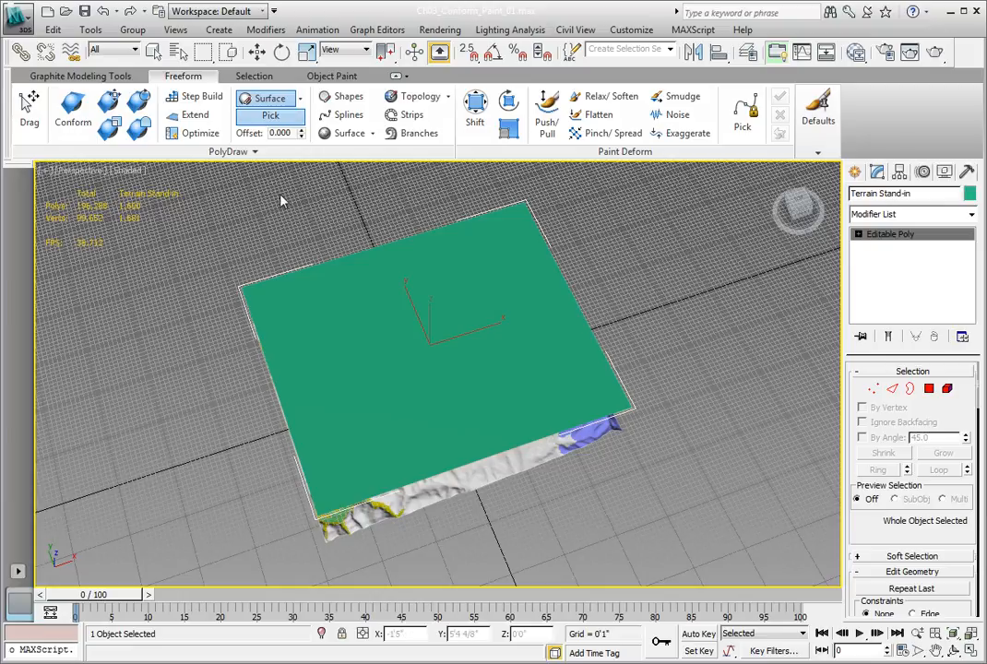
{"action": "left_click", "coordinate": [462, 476]}
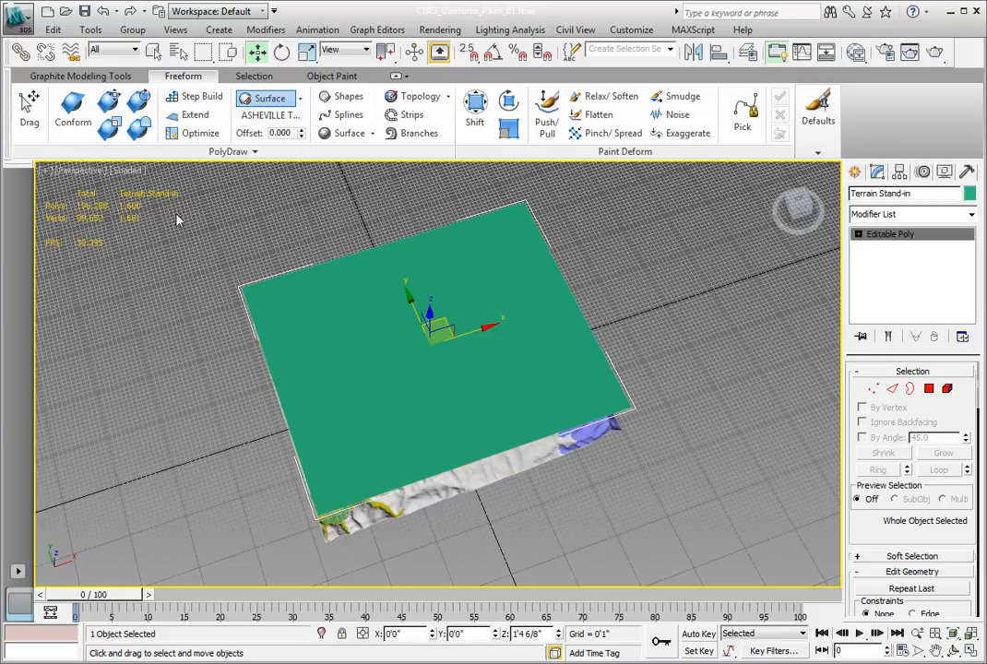
Start the Conform brush on the Terrain Stand-in and freeze the X and Y axes in its expanded options
{"action": "left_click", "coordinate": [71, 115]}
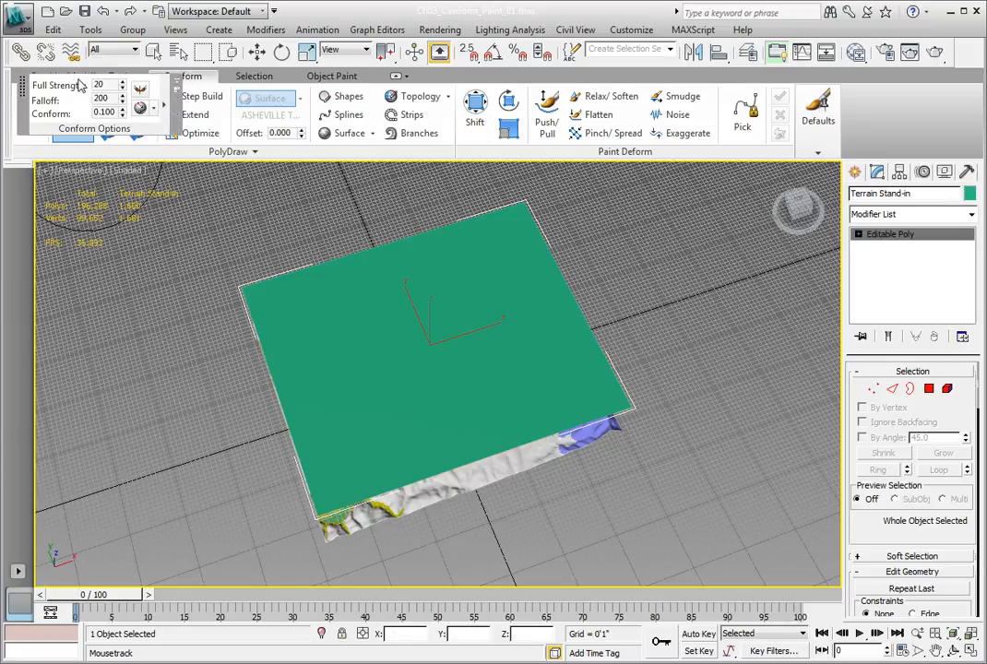
{"action": "mouse_move", "coordinate": [82, 85]}
{"action": "left_mouse_down"}
{"action": "mouse_move", "coordinate": [109, 296]}
{"action": "mouse_move", "coordinate": [98, 336]}
{"action": "left_mouse_up"}
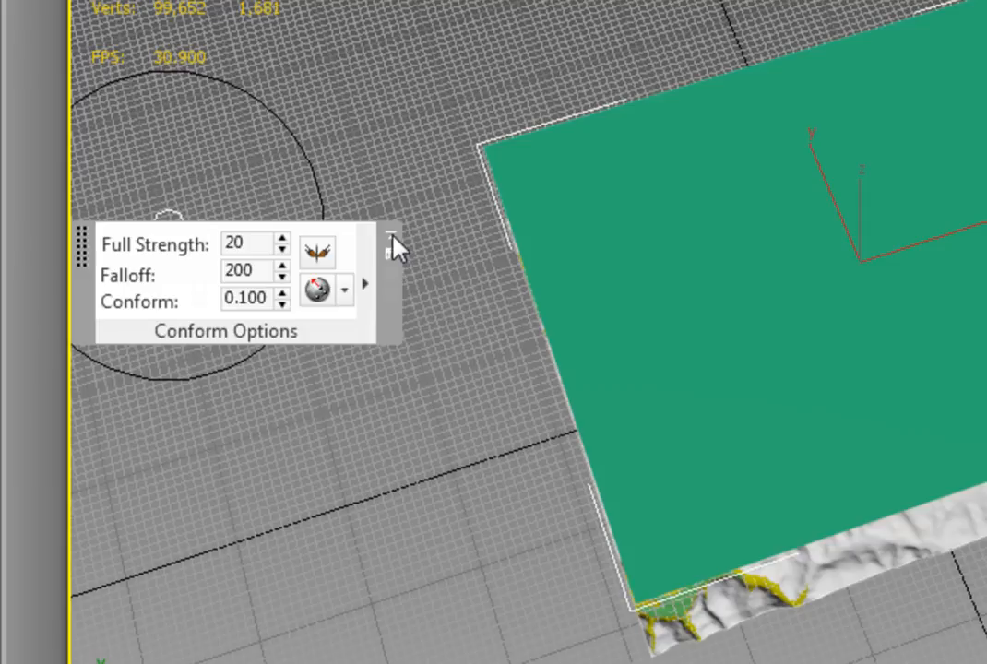
{"action": "left_click", "coordinate": [378, 298]}
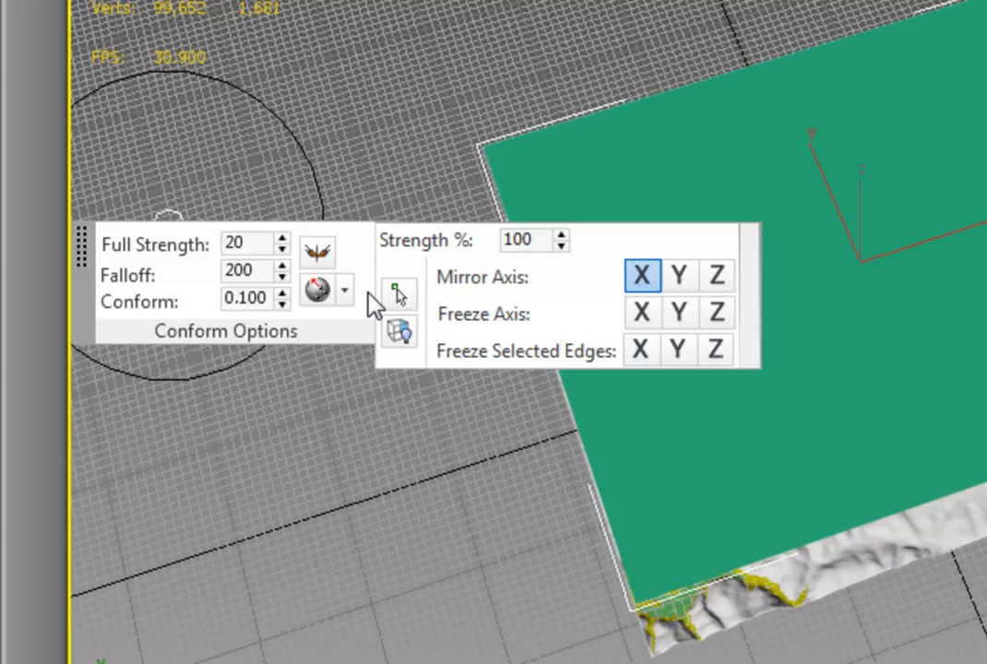
{"action": "left_click", "coordinate": [755, 294]}
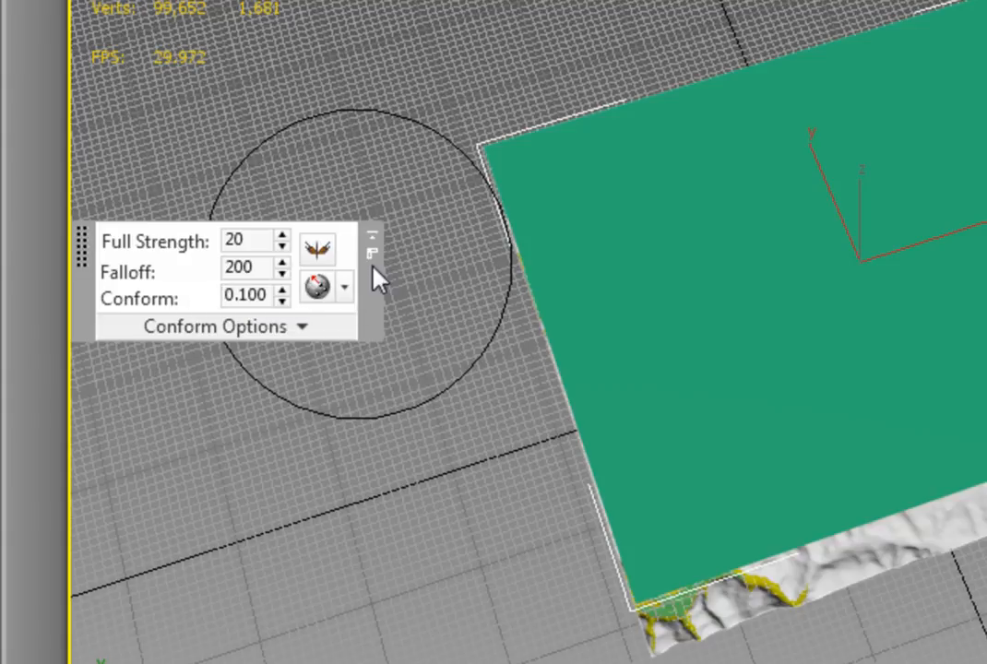
{"action": "left_click", "coordinate": [338, 327]}
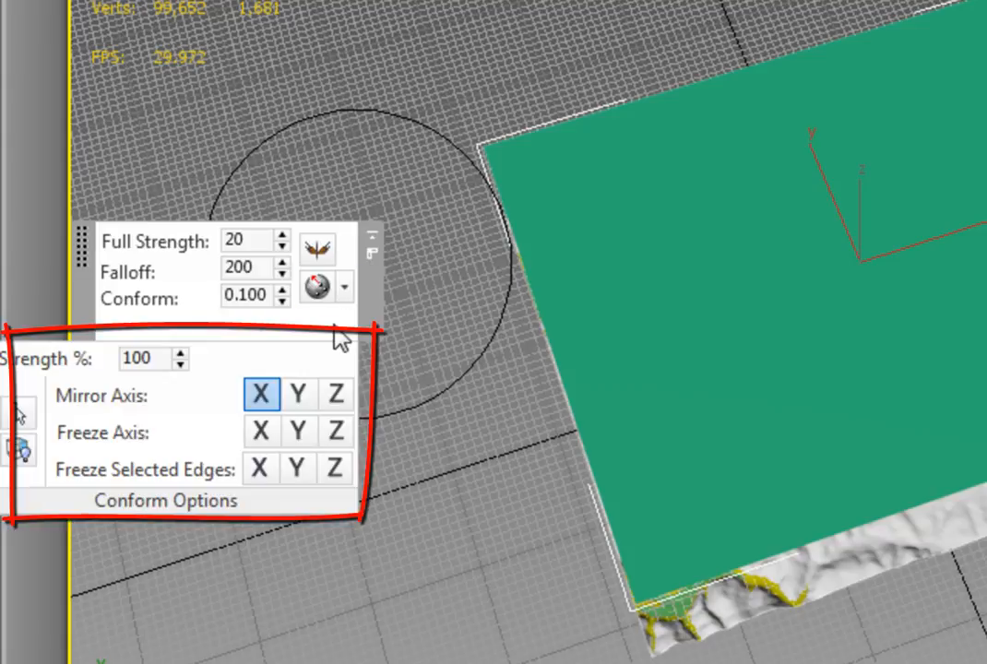
{"action": "left_click_drag", "start_coordinate": [90, 257], "coordinate": [205, 273]}
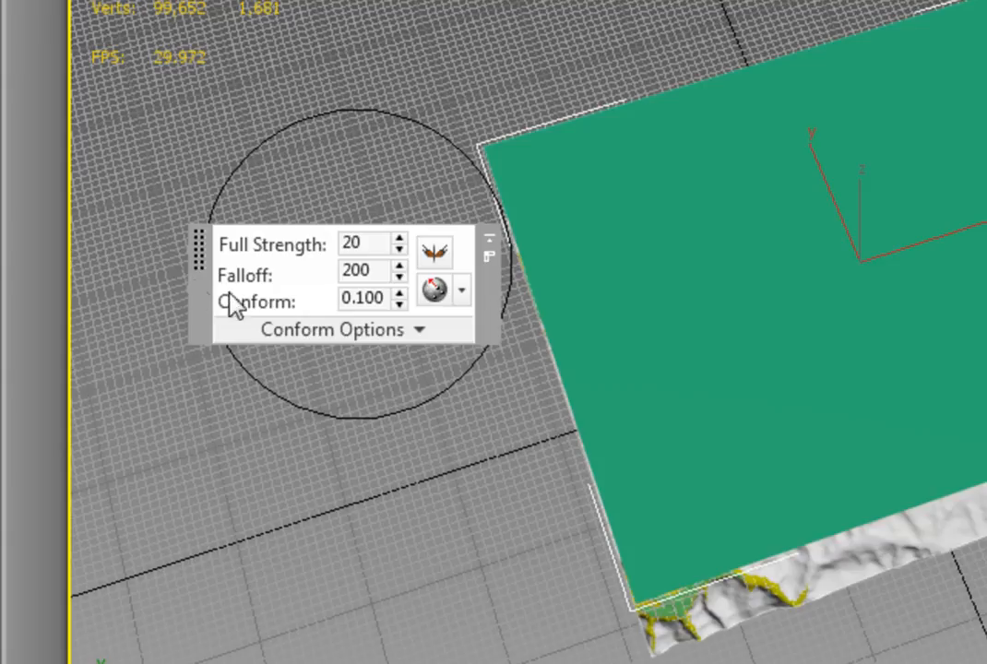
{"action": "left_click", "coordinate": [310, 331]}
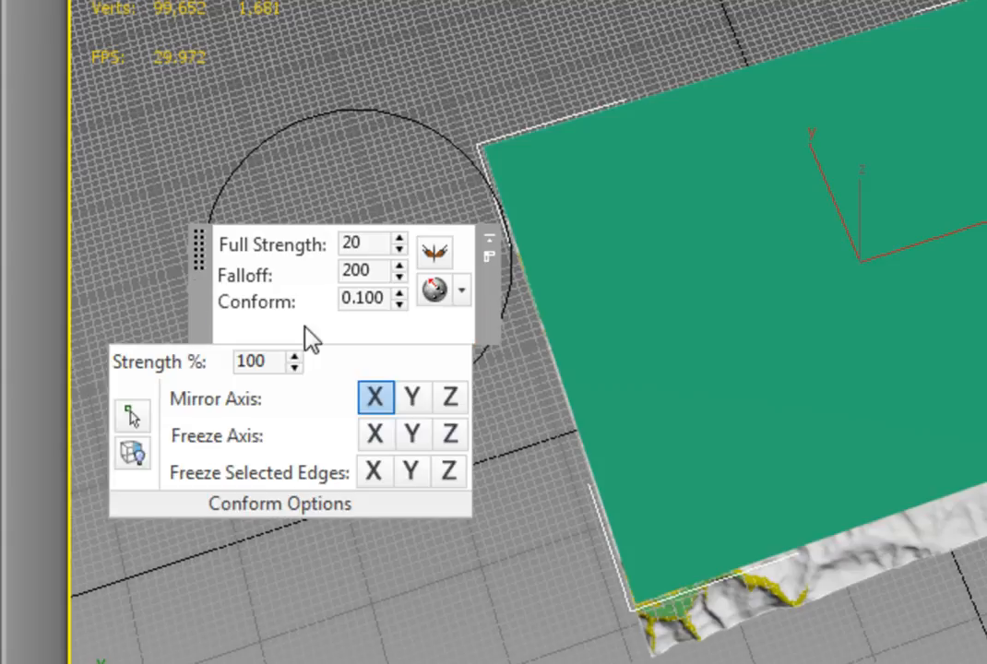
{"action": "left_click", "coordinate": [375, 435]}
{"action": "left_click", "coordinate": [417, 438]}
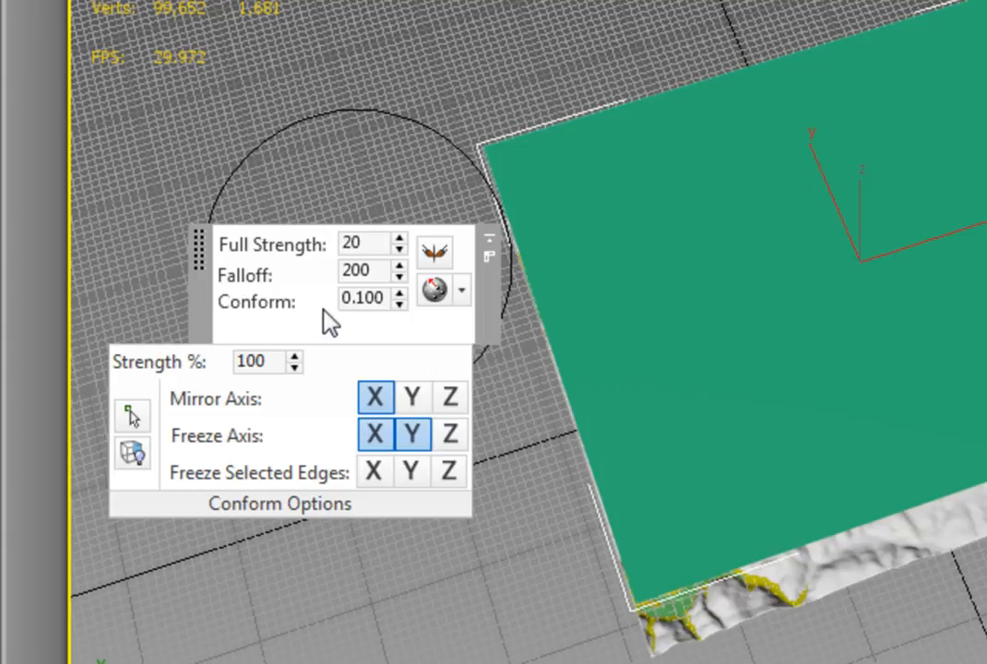
Set the Conform brush to Full Strength 100, Falloff 120 and Conform 1
{"action": "left_click_drag", "start_coordinate": [365, 243], "coordinate": [334, 245]}
{"action": "type", "text": "100"}
{"action": "key", "text": "Return"}
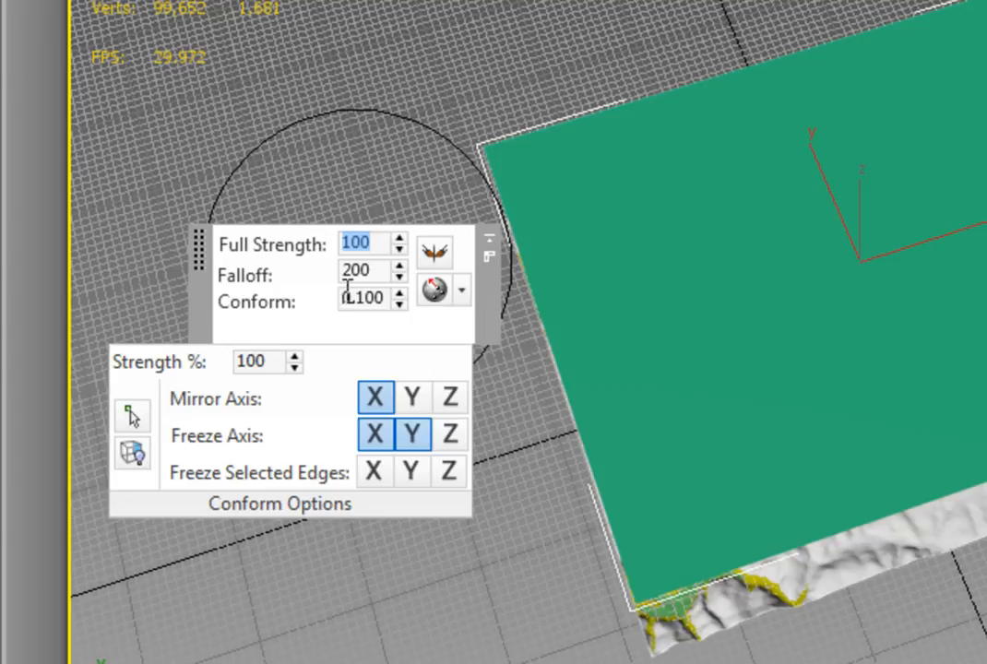
{"action": "left_click_drag", "start_coordinate": [368, 270], "coordinate": [325, 281]}
{"action": "type", "text": "120"}
{"action": "key", "text": "Return"}
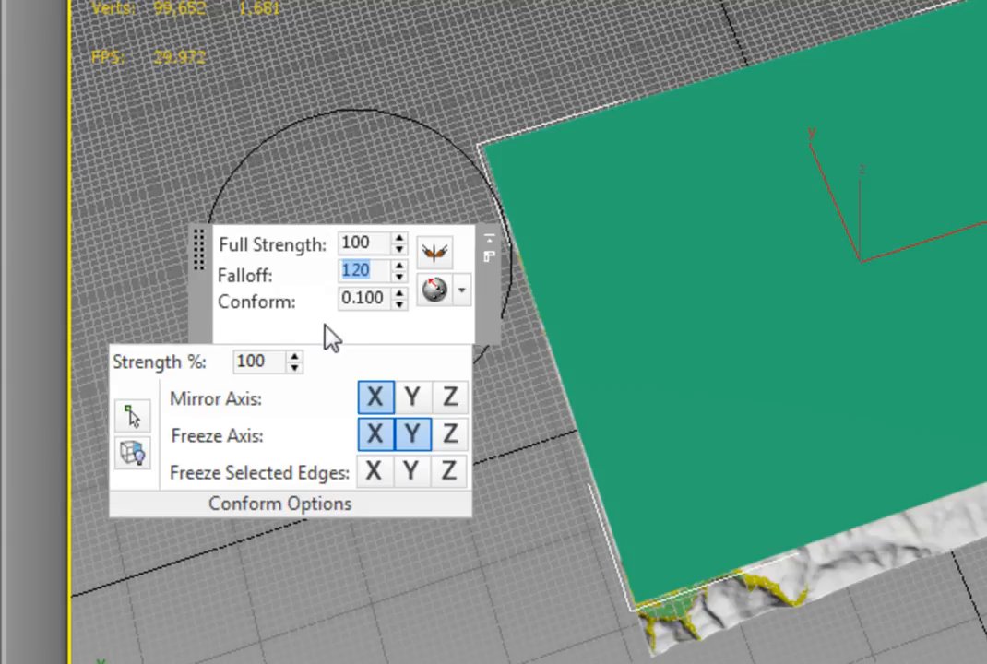
{"action": "double_click", "coordinate": [388, 295]}
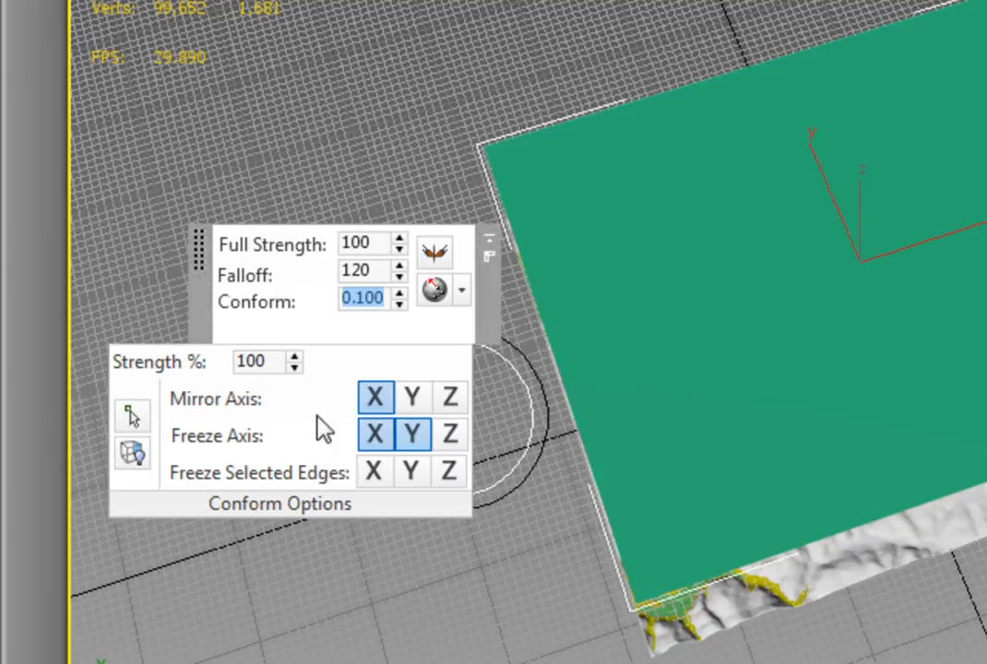
{"action": "type", "text": "1"}
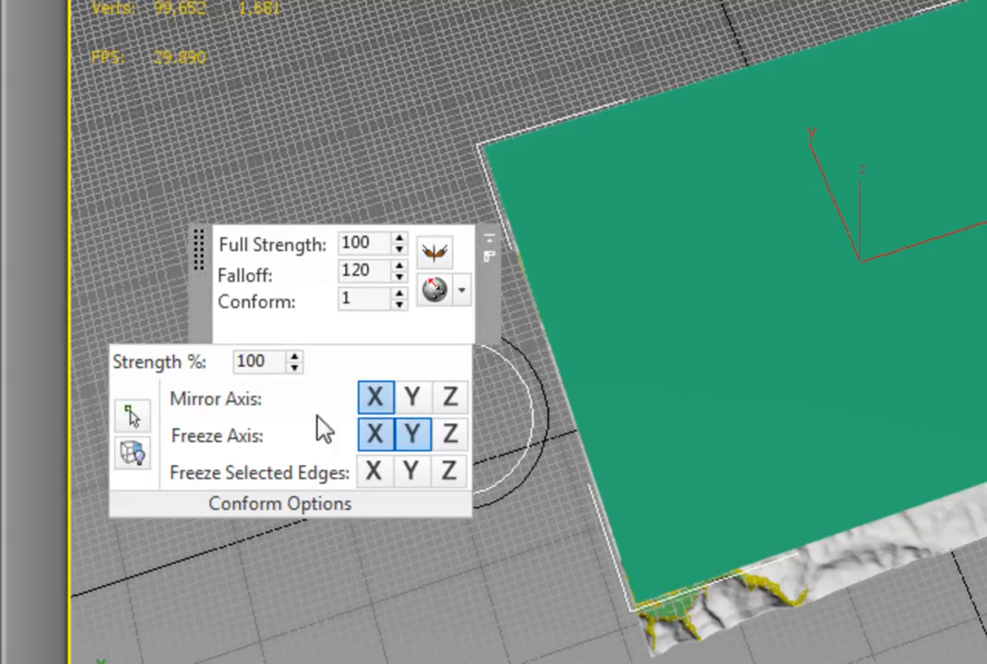
{"action": "key", "text": "Return"}
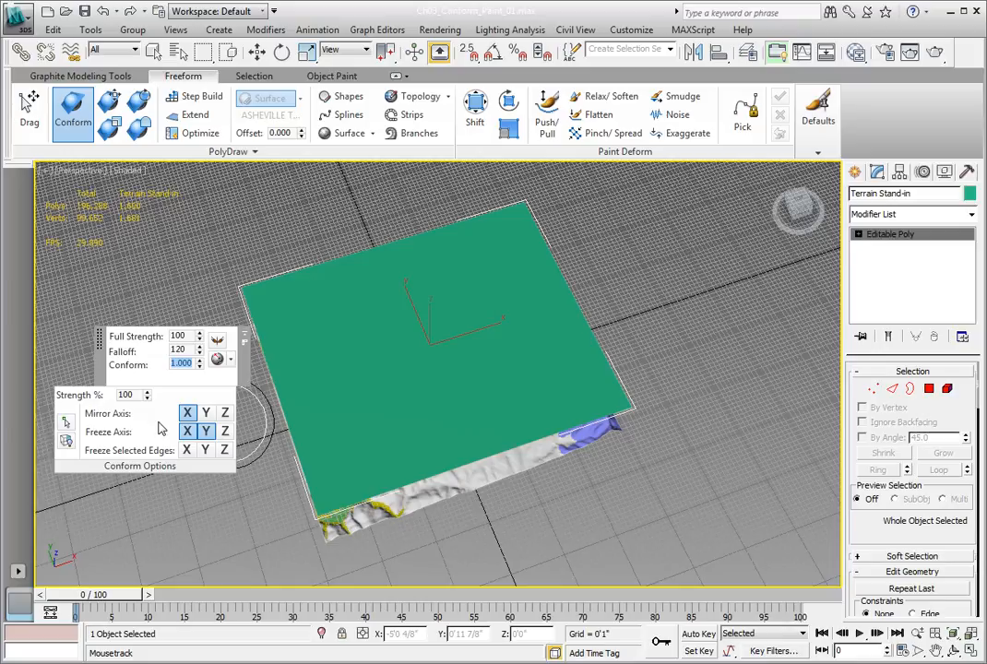
Paint over the entire Terrain Stand-in with the Conform brush to mold it to the terrain beneath, and exit the brush
{"action": "mouse_move", "coordinate": [419, 309]}
{"action": "left_mouse_down"}
{"action": "mouse_move", "coordinate": [507, 287]}
{"action": "mouse_move", "coordinate": [353, 342]}
{"action": "mouse_move", "coordinate": [466, 327]}
{"action": "mouse_move", "coordinate": [330, 353]}
{"action": "mouse_move", "coordinate": [550, 331]}
{"action": "mouse_move", "coordinate": [447, 374]}
{"action": "mouse_move", "coordinate": [529, 364]}
{"action": "mouse_move", "coordinate": [348, 392]}
{"action": "mouse_move", "coordinate": [509, 405]}
{"action": "mouse_move", "coordinate": [404, 433]}
{"action": "mouse_move", "coordinate": [582, 419]}
{"action": "mouse_move", "coordinate": [375, 484]}
{"action": "mouse_move", "coordinate": [333, 457]}
{"action": "mouse_move", "coordinate": [498, 429]}
{"action": "mouse_move", "coordinate": [369, 516]}
{"action": "mouse_move", "coordinate": [551, 499]}
{"action": "mouse_move", "coordinate": [276, 426]}
{"action": "mouse_move", "coordinate": [434, 413]}
{"action": "mouse_move", "coordinate": [584, 356]}
{"action": "mouse_move", "coordinate": [452, 247]}
{"action": "mouse_move", "coordinate": [429, 180]}
{"action": "mouse_move", "coordinate": [531, 277]}
{"action": "mouse_move", "coordinate": [480, 291]}
{"action": "mouse_move", "coordinate": [428, 214]}
{"action": "mouse_move", "coordinate": [454, 275]}
{"action": "mouse_move", "coordinate": [601, 434]}
{"action": "mouse_move", "coordinate": [582, 354]}
{"action": "mouse_move", "coordinate": [536, 249]}
{"action": "mouse_move", "coordinate": [626, 437]}
{"action": "mouse_move", "coordinate": [583, 371]}
{"action": "left_mouse_up"}
{"action": "mouse_move", "coordinate": [524, 240]}
{"action": "left_mouse_down"}
{"action": "mouse_move", "coordinate": [582, 338]}
{"action": "mouse_move", "coordinate": [563, 421]}
{"action": "mouse_move", "coordinate": [377, 521]}
{"action": "mouse_move", "coordinate": [498, 408]}
{"action": "mouse_move", "coordinate": [305, 397]}
{"action": "mouse_move", "coordinate": [314, 369]}
{"action": "mouse_move", "coordinate": [332, 360]}
{"action": "mouse_move", "coordinate": [355, 473]}
{"action": "mouse_move", "coordinate": [341, 374]}
{"action": "mouse_move", "coordinate": [281, 415]}
{"action": "mouse_move", "coordinate": [268, 397]}
{"action": "mouse_move", "coordinate": [309, 371]}
{"action": "mouse_move", "coordinate": [235, 267]}
{"action": "mouse_move", "coordinate": [267, 240]}
{"action": "mouse_move", "coordinate": [360, 235]}
{"action": "mouse_move", "coordinate": [492, 287]}
{"action": "mouse_move", "coordinate": [346, 263]}
{"action": "mouse_move", "coordinate": [292, 275]}
{"action": "mouse_move", "coordinate": [256, 299]}
{"action": "mouse_move", "coordinate": [315, 430]}
{"action": "mouse_move", "coordinate": [259, 406]}
{"action": "mouse_move", "coordinate": [277, 448]}
{"action": "mouse_move", "coordinate": [236, 388]}
{"action": "mouse_move", "coordinate": [242, 319]}
{"action": "mouse_move", "coordinate": [272, 248]}
{"action": "mouse_move", "coordinate": [346, 242]}
{"action": "mouse_move", "coordinate": [374, 254]}
{"action": "mouse_move", "coordinate": [388, 277]}
{"action": "mouse_move", "coordinate": [284, 374]}
{"action": "mouse_move", "coordinate": [260, 490]}
{"action": "mouse_move", "coordinate": [288, 469]}
{"action": "mouse_move", "coordinate": [282, 420]}
{"action": "mouse_move", "coordinate": [254, 411]}
{"action": "mouse_move", "coordinate": [240, 383]}
{"action": "mouse_move", "coordinate": [277, 387]}
{"action": "mouse_move", "coordinate": [295, 452]}
{"action": "mouse_move", "coordinate": [267, 378]}
{"action": "mouse_move", "coordinate": [310, 419]}
{"action": "mouse_move", "coordinate": [267, 397]}
{"action": "mouse_move", "coordinate": [300, 431]}
{"action": "mouse_move", "coordinate": [273, 404]}
{"action": "mouse_move", "coordinate": [255, 281]}
{"action": "mouse_move", "coordinate": [437, 476]}
{"action": "mouse_move", "coordinate": [505, 338]}
{"action": "left_mouse_up"}
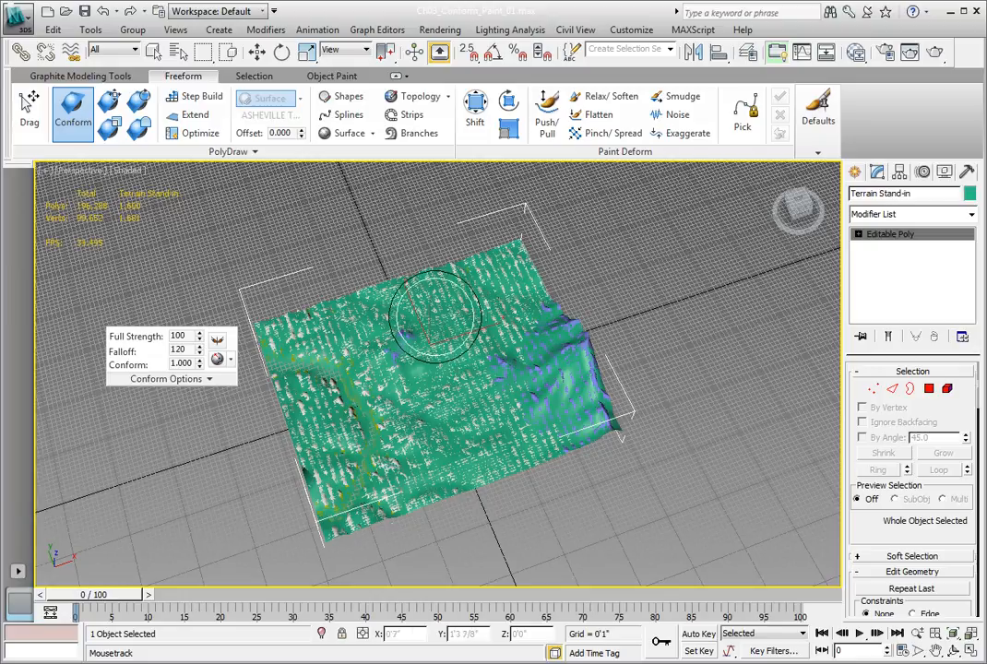
{"action": "left_click", "coordinate": [82, 128]}
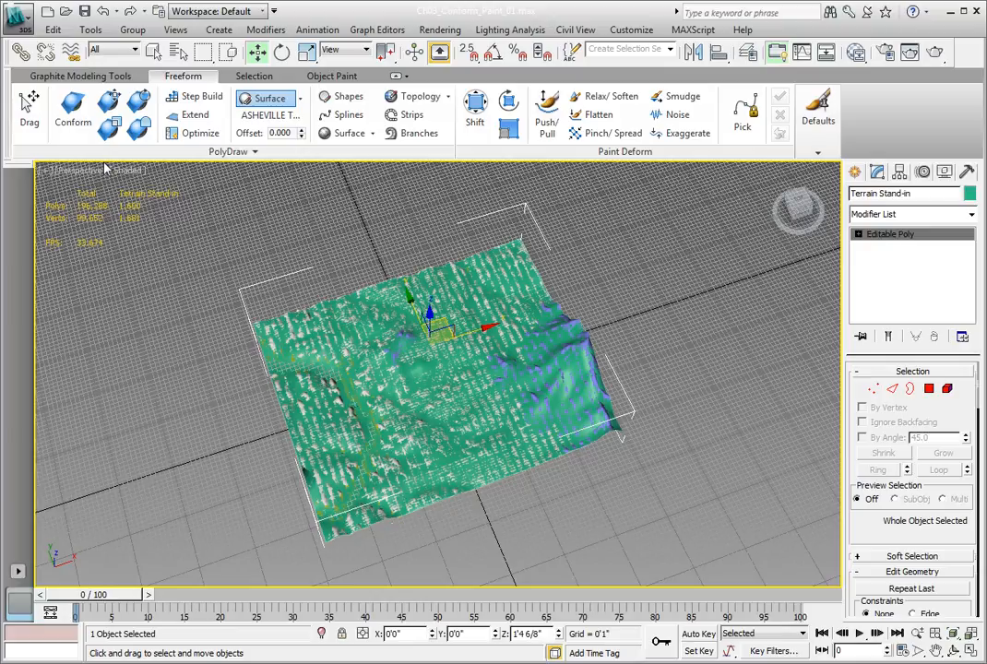
{"action": "key", "text": "ctrl+s"}
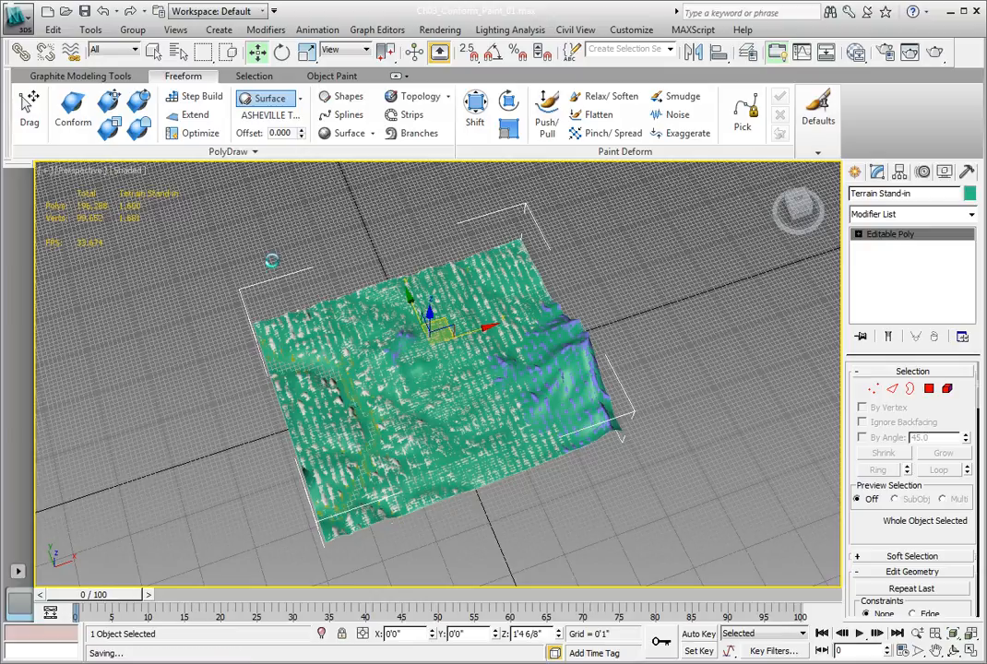
Isolate the Terrain Stand-in to inspect its conformed shape, and leave isolation mode
{"action": "key", "text": "alt+q"}
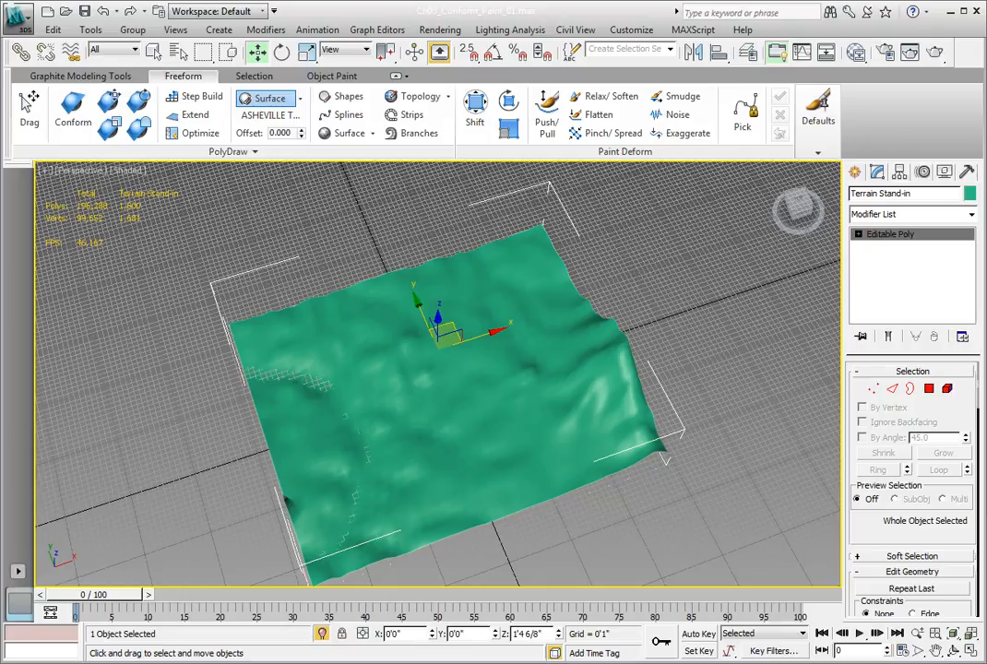
{"action": "left_click", "coordinate": [323, 634]}
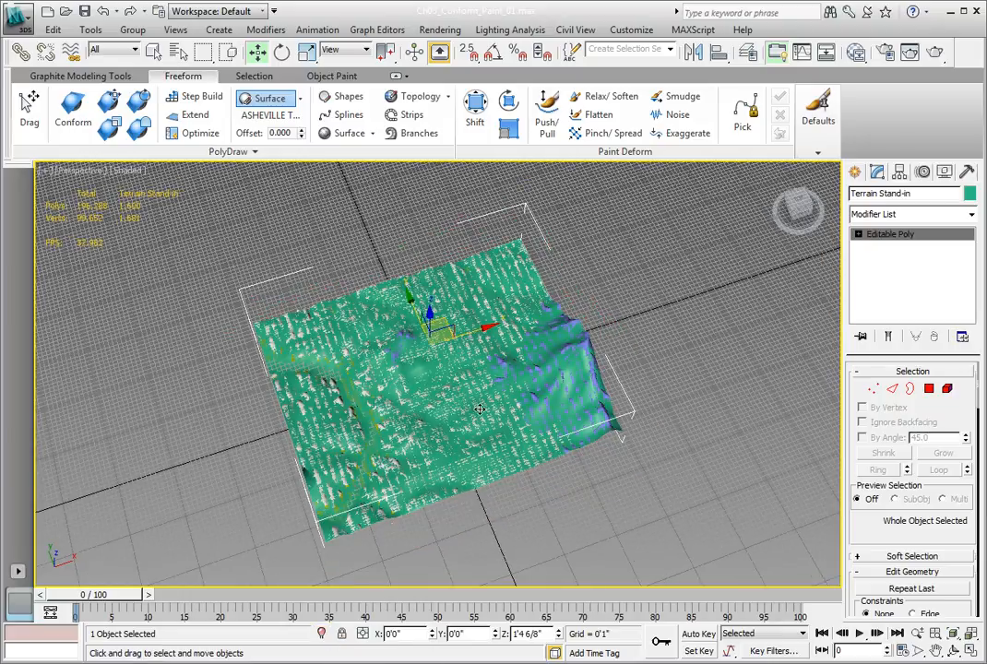
Save the scene as the incremented copy Ch03_Conform_Paint_02.max in the CH 03 folder, replacing the existing file
{"action": "left_click", "coordinate": [20, 21]}
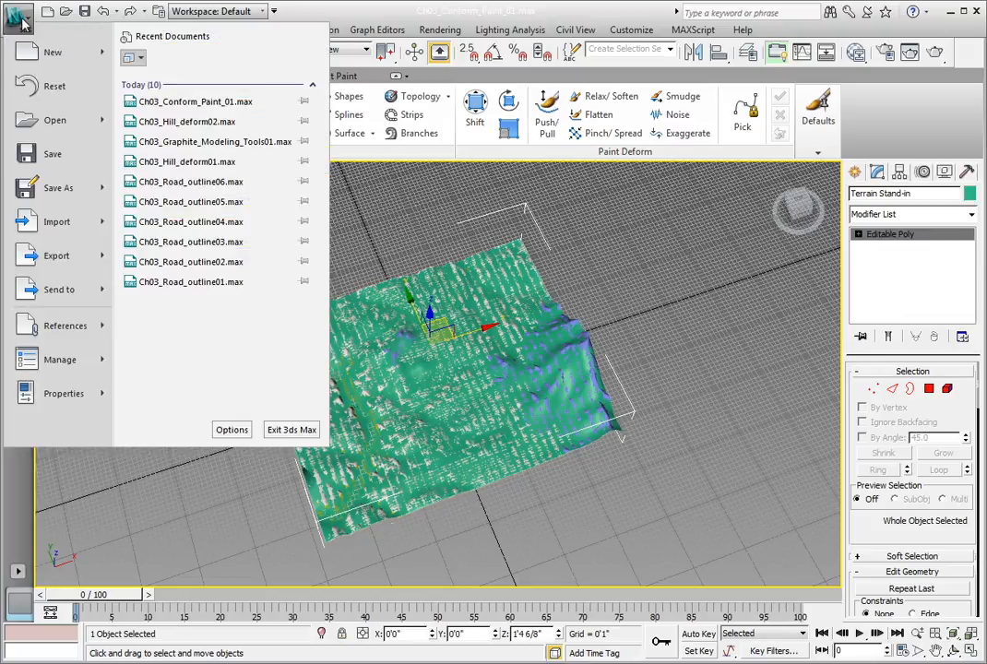
{"action": "left_click", "coordinate": [56, 187]}
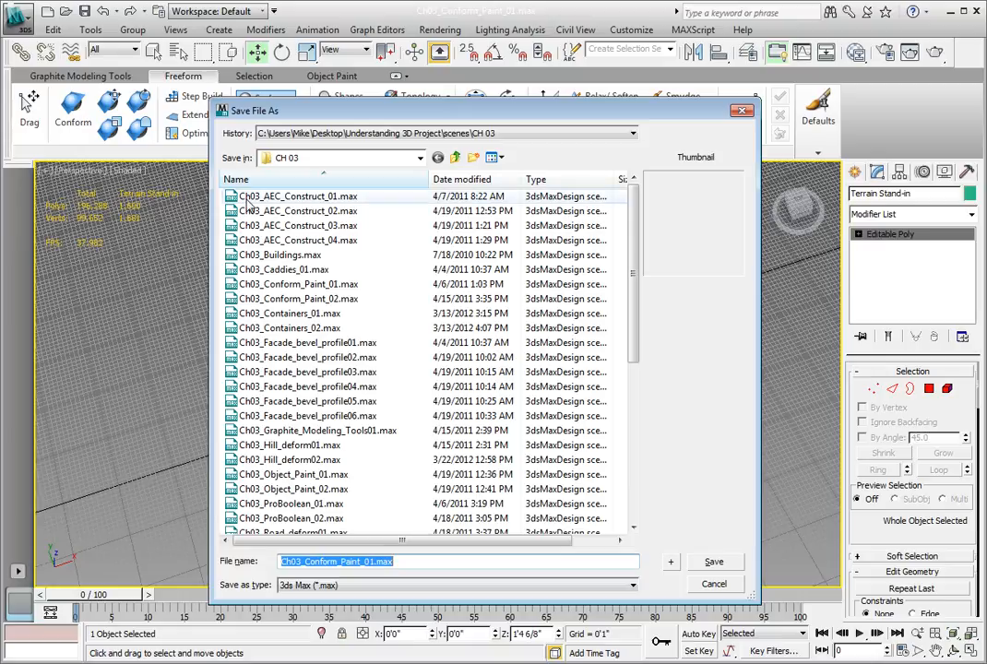
{"action": "left_click", "coordinate": [673, 563]}
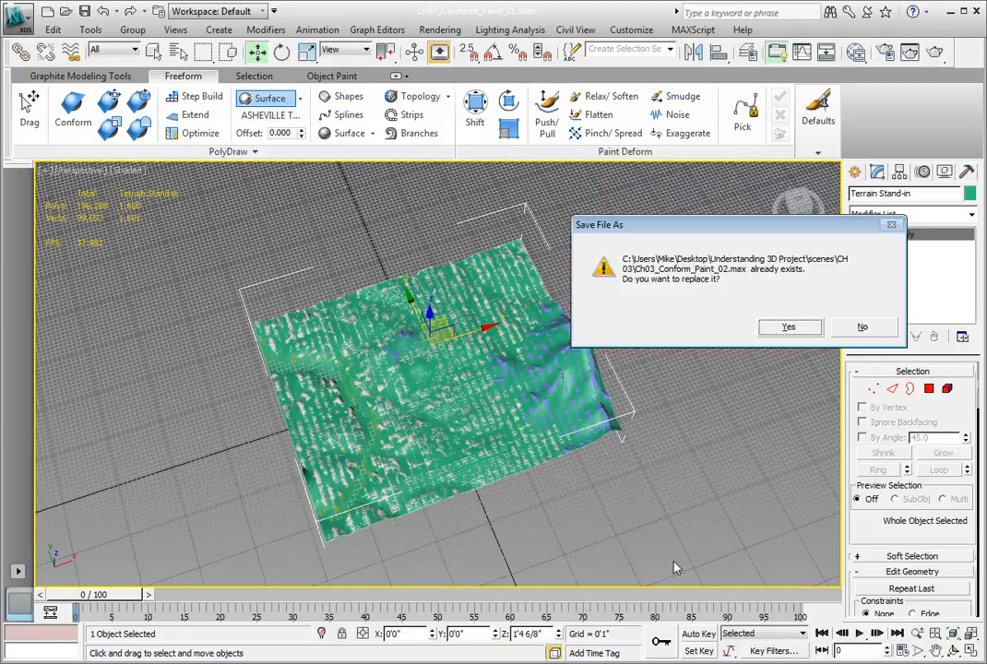
{"action": "left_click", "coordinate": [787, 326]}
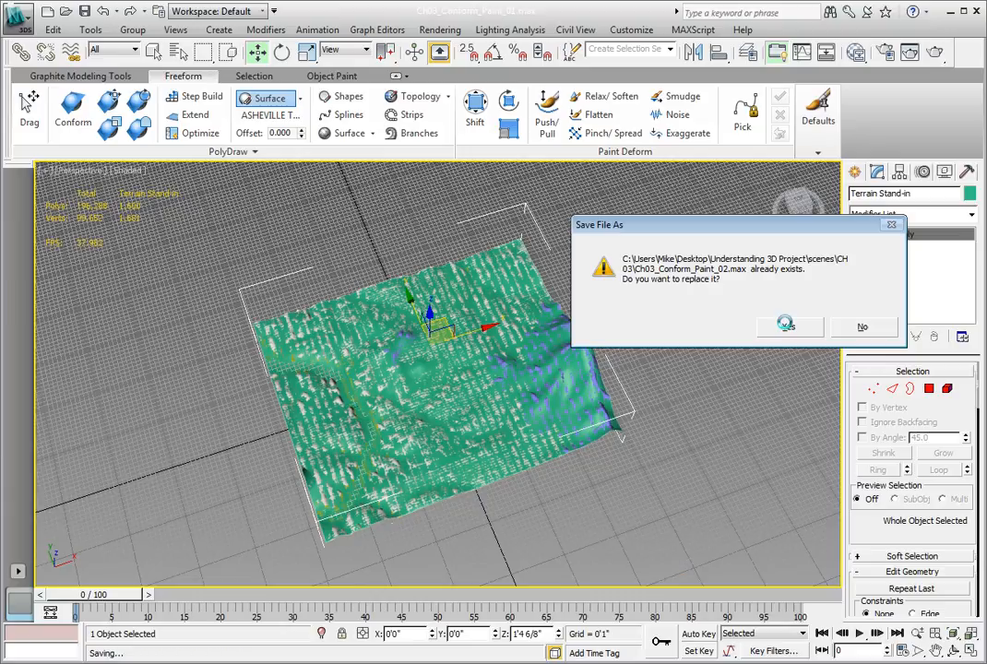